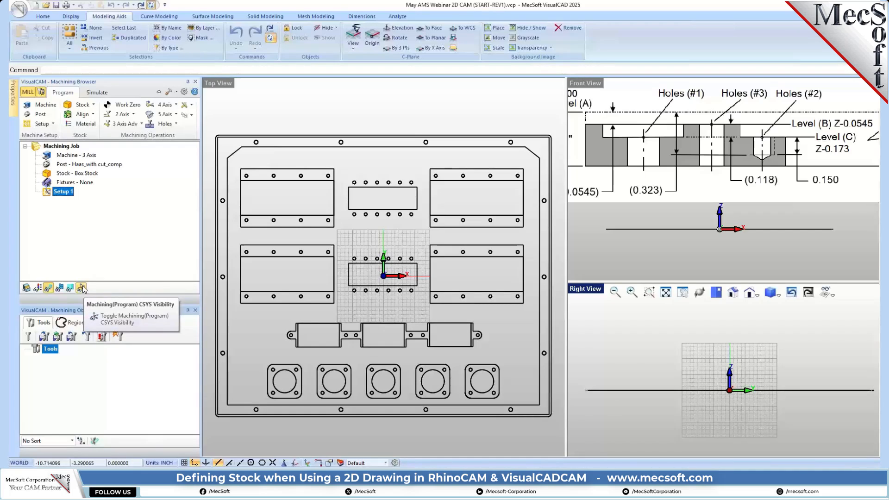
Step: Switch the machining coordinate system display off and back on, and inspect it against the drawing in the viewports
click(81, 288)
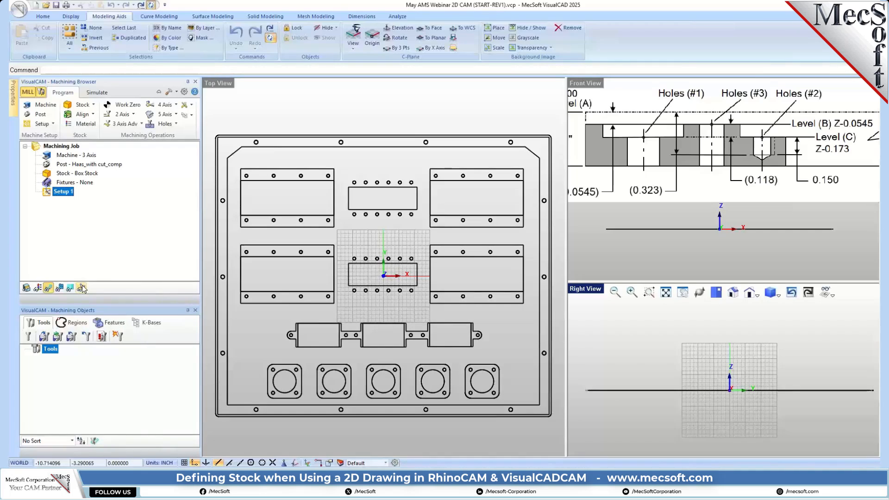
click(81, 288)
click(81, 288)
click(81, 288)
click(81, 288)
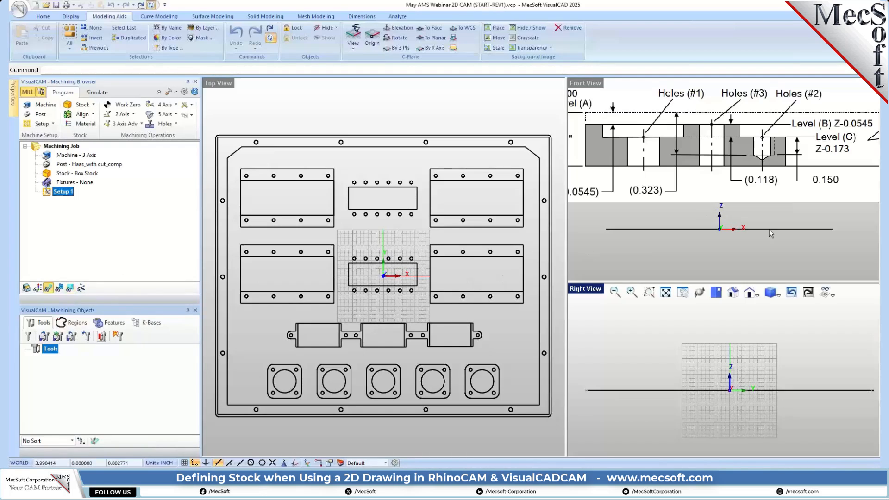
click(82, 288)
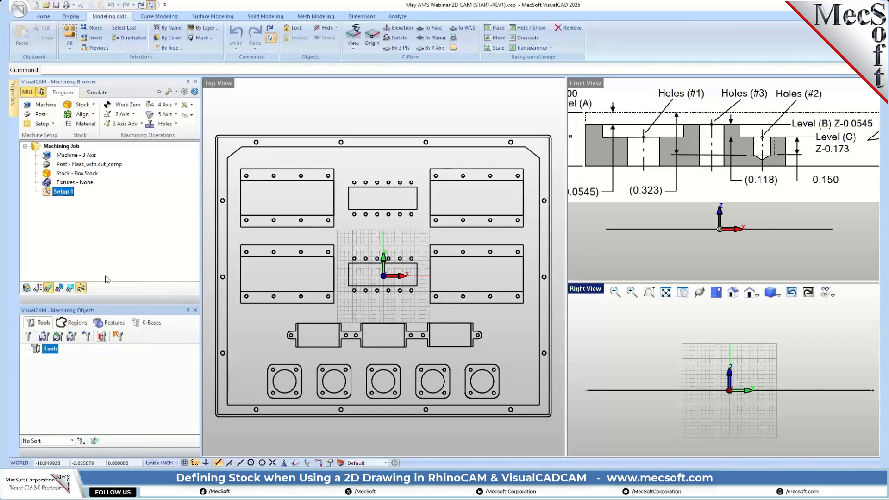
scroll(685, 229, down, 3)
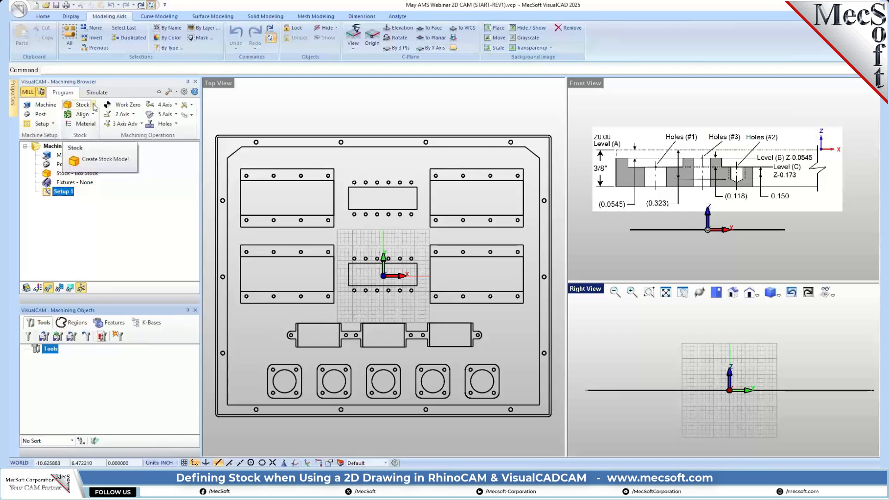
Step: Define a box stock of length 23, width 20 and height 0.375 inches, including wireframe geometry in the bounds computation
click(93, 106)
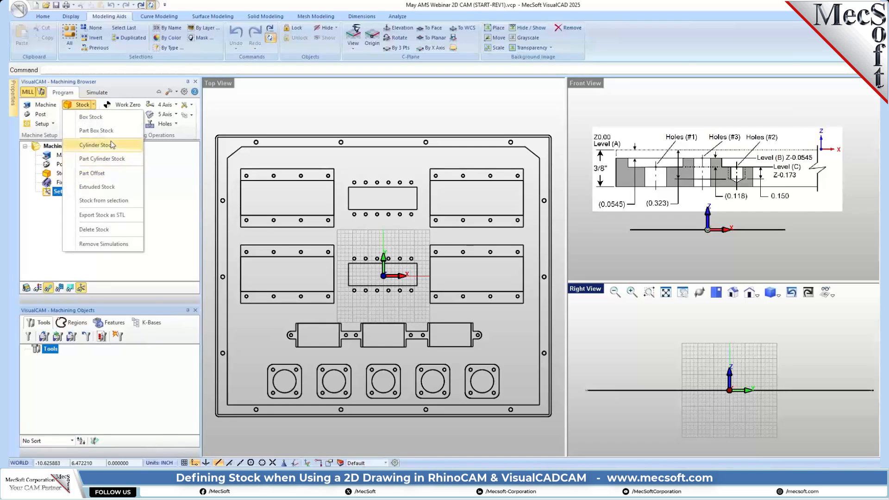
click(105, 122)
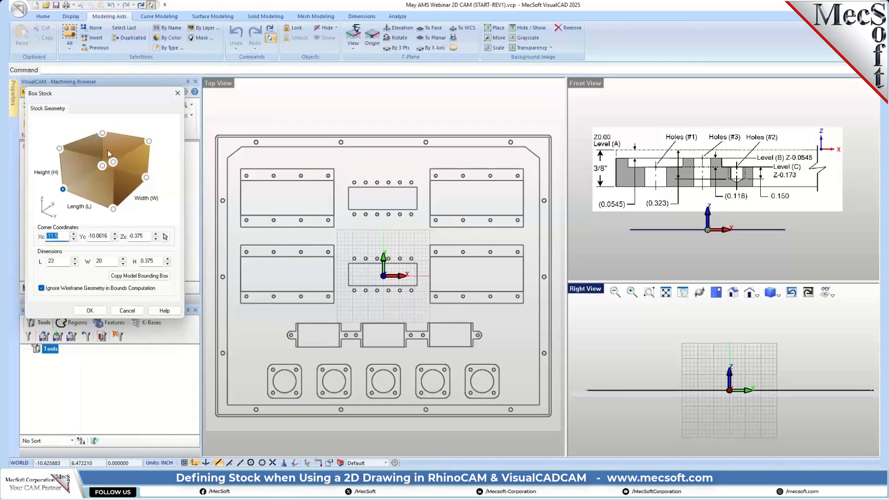
drag(127, 102, 142, 127)
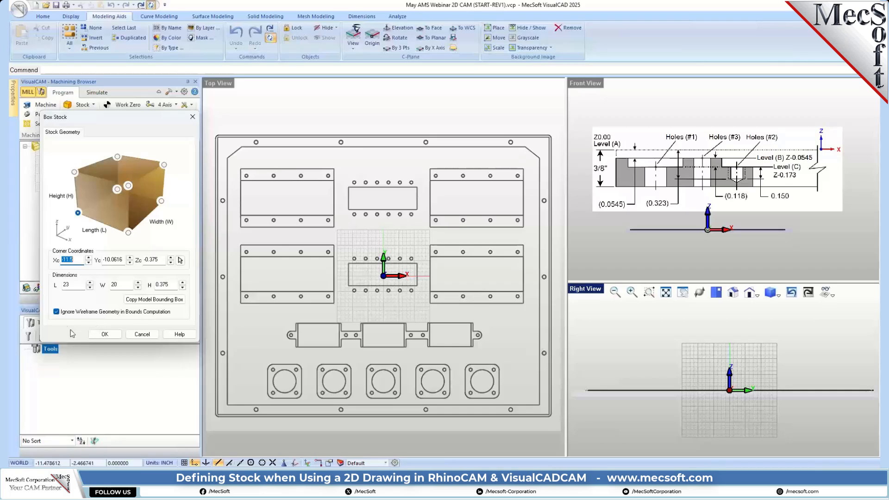
click(57, 312)
click(105, 334)
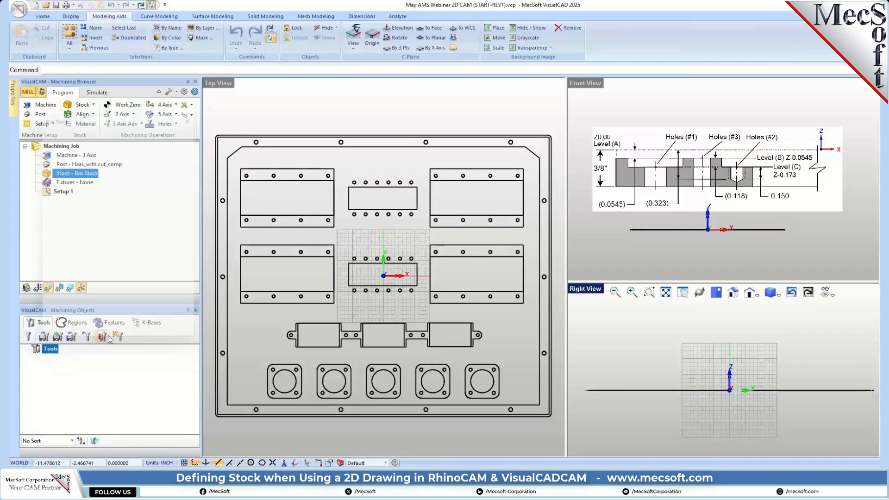
Step: Display the stock model and inspect its extents around the drawing in the top and front views
click(27, 288)
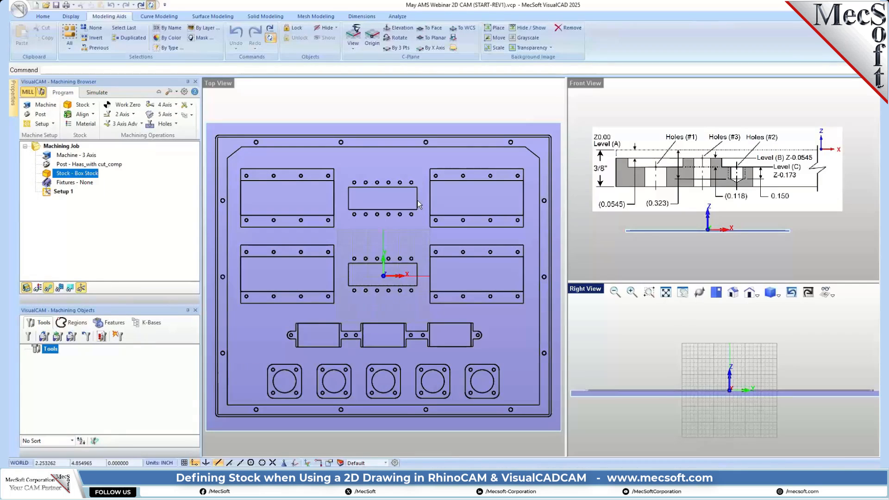
scroll(382, 216, down, 1)
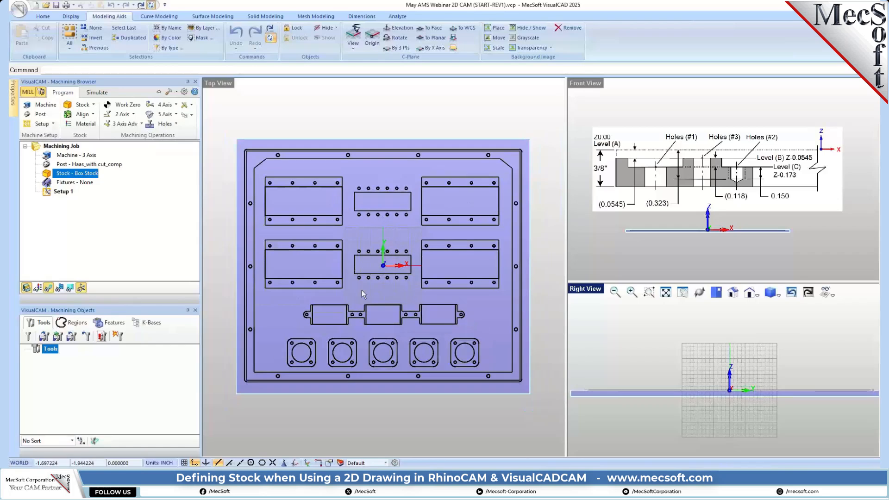
scroll(515, 144, up, 8)
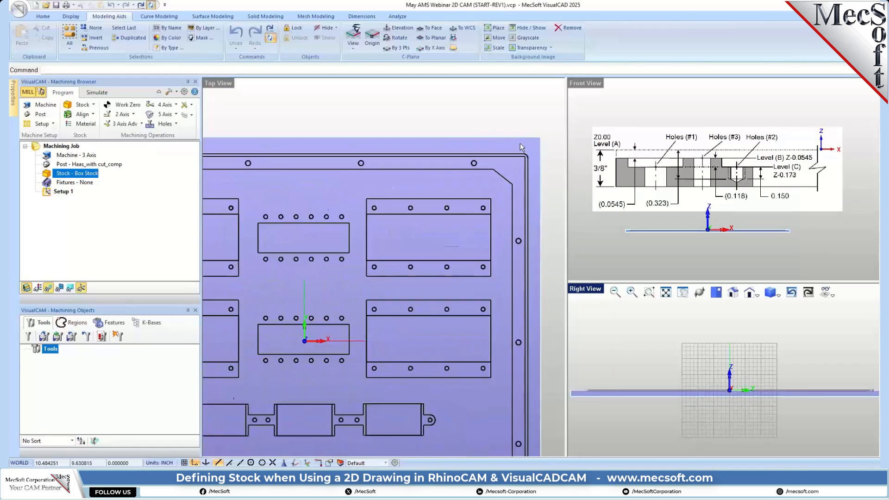
scroll(510, 156, down, 4)
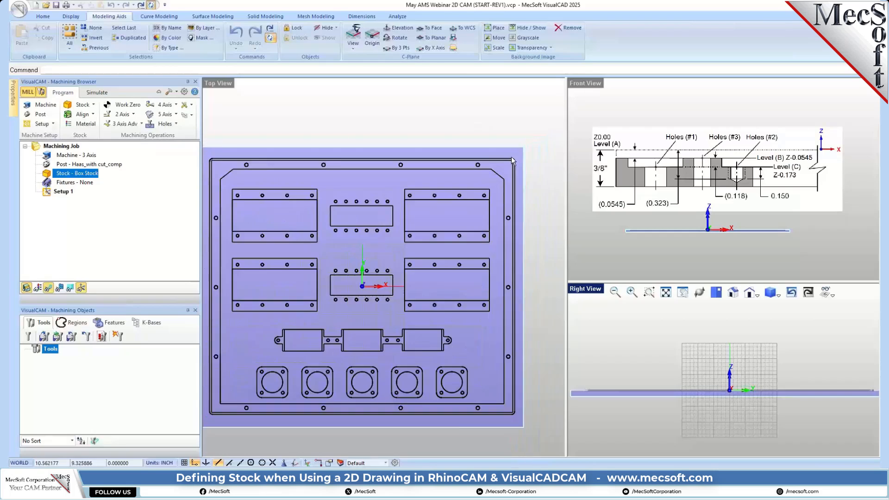
scroll(709, 244, up, 6)
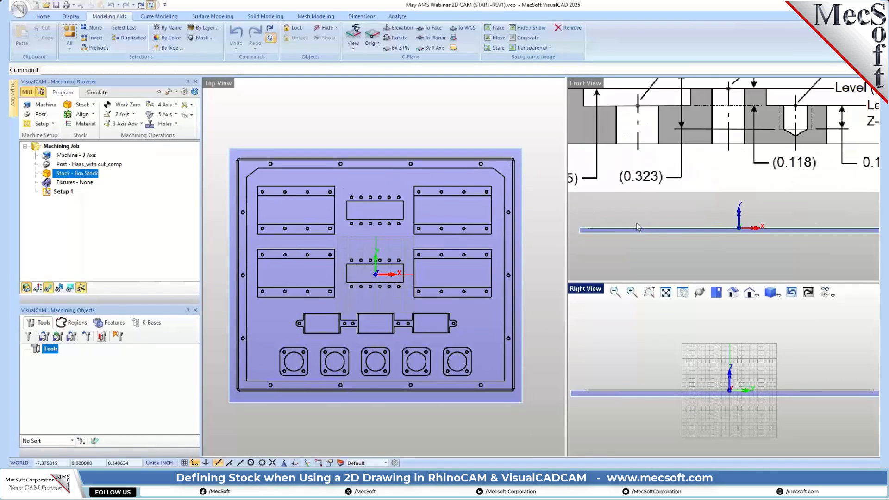
scroll(693, 227, down, 5)
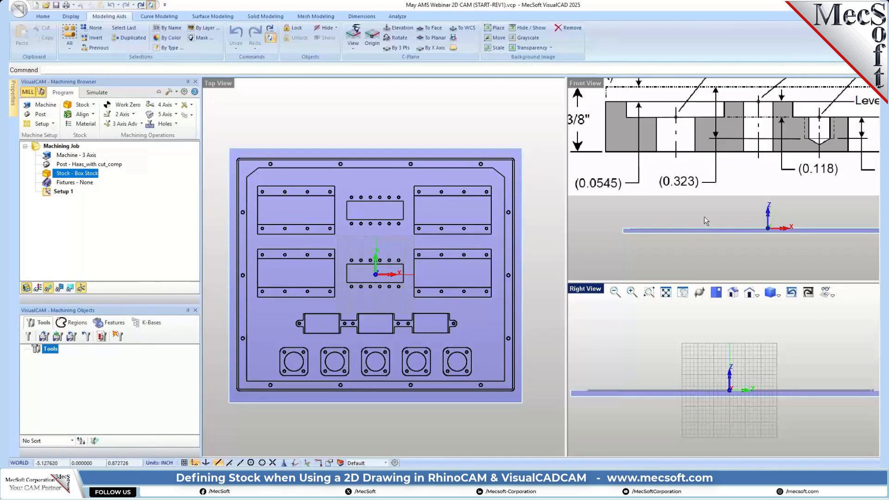
scroll(668, 221, down, 2)
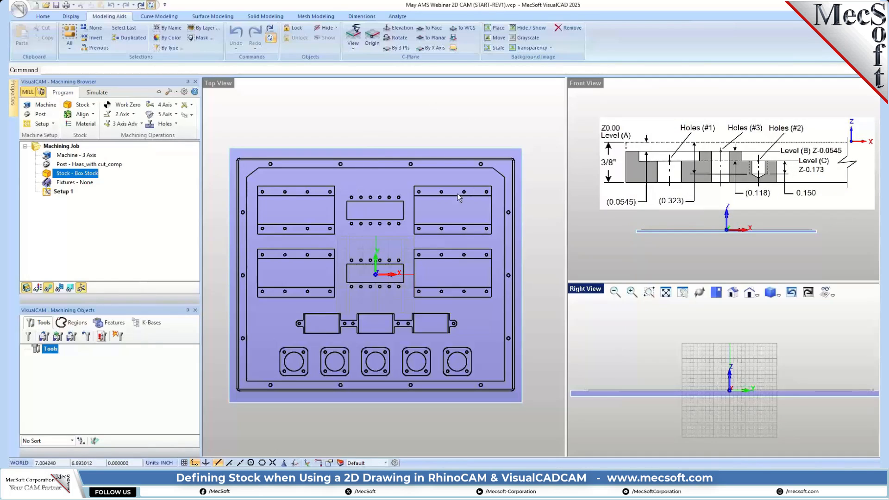
Step: Set the display color of the uncut stock to blue in the CAM stock preferences
click(184, 91)
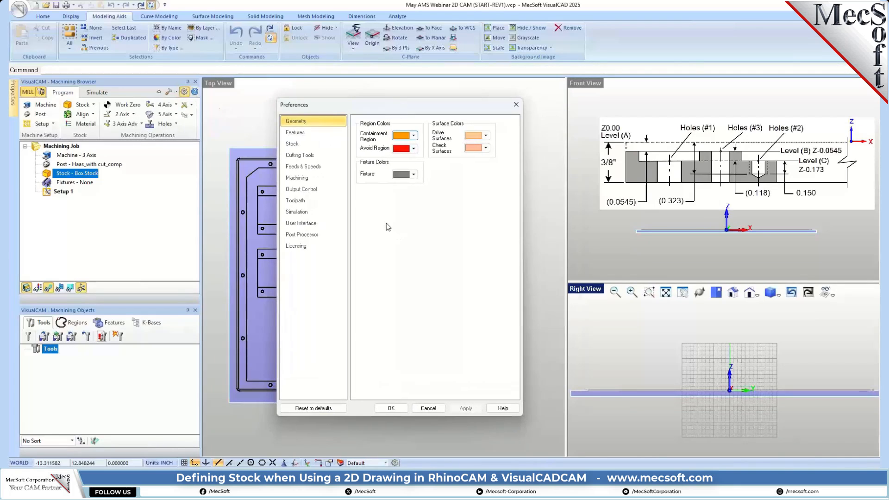
click(308, 133)
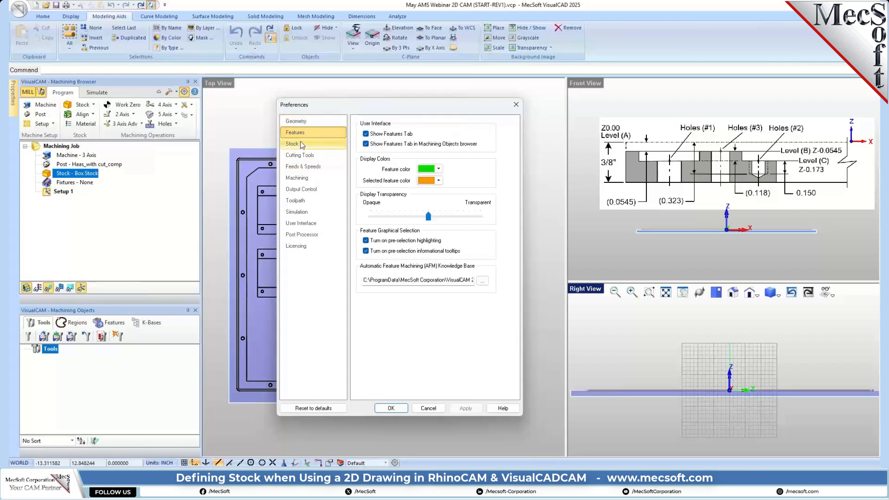
click(303, 144)
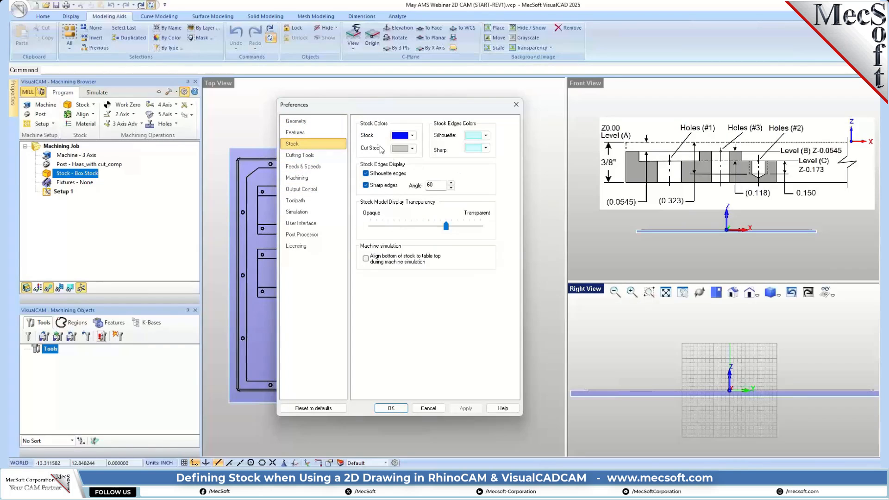
click(413, 136)
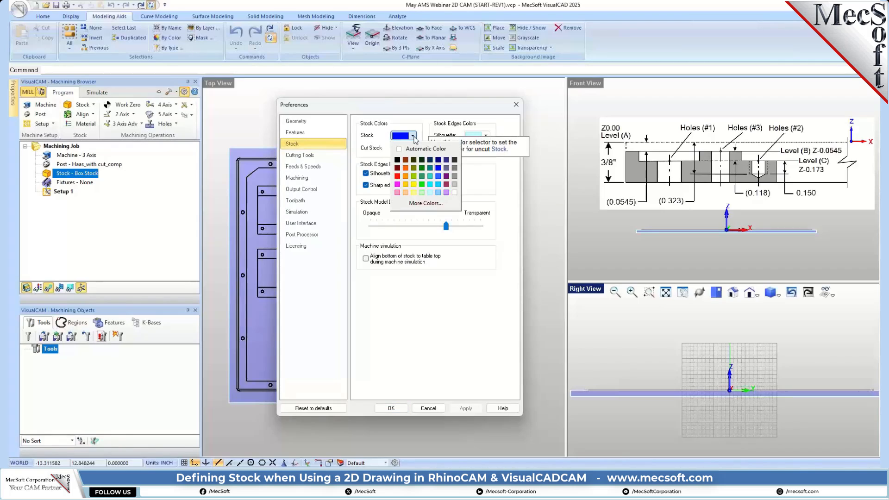
click(439, 169)
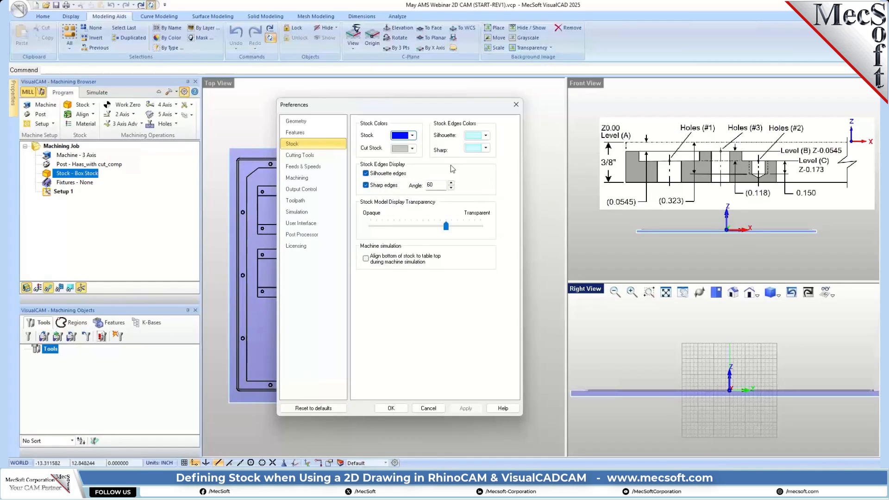
Step: Review the preferences for cutting tools, feeds and speeds, machining, output control, toolpath display, simulation, user interface and post processor
click(303, 155)
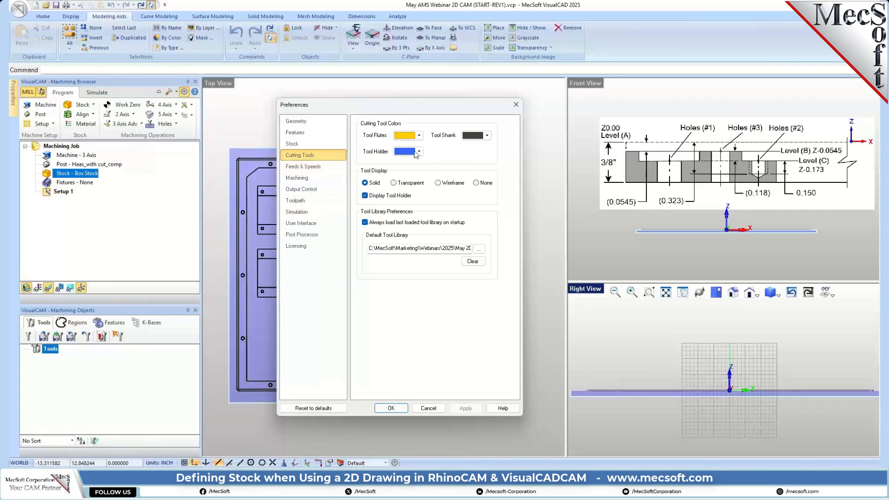
click(323, 167)
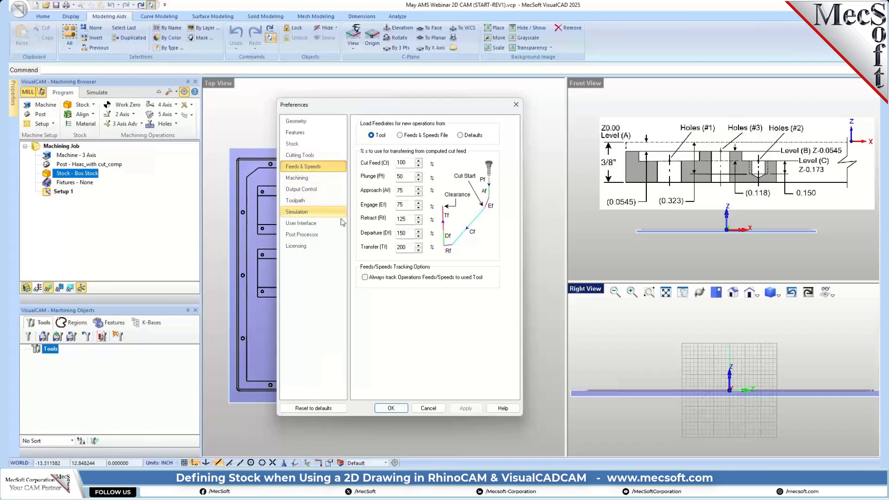
click(319, 178)
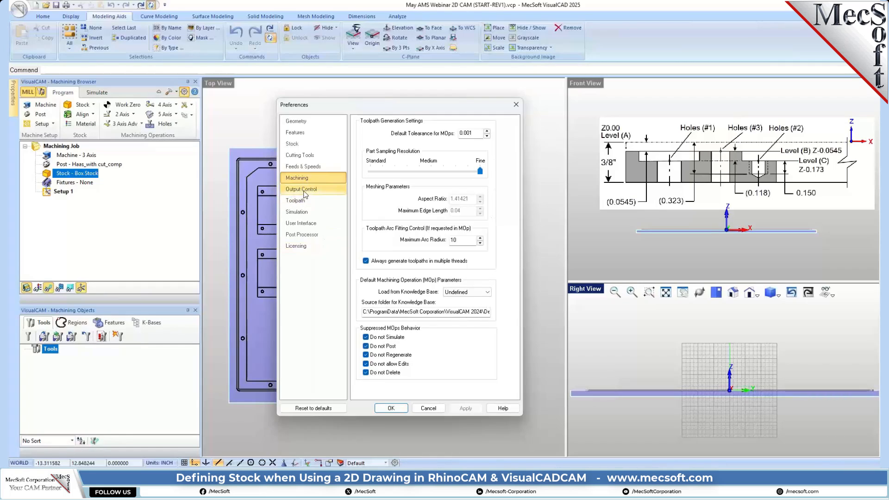
click(301, 189)
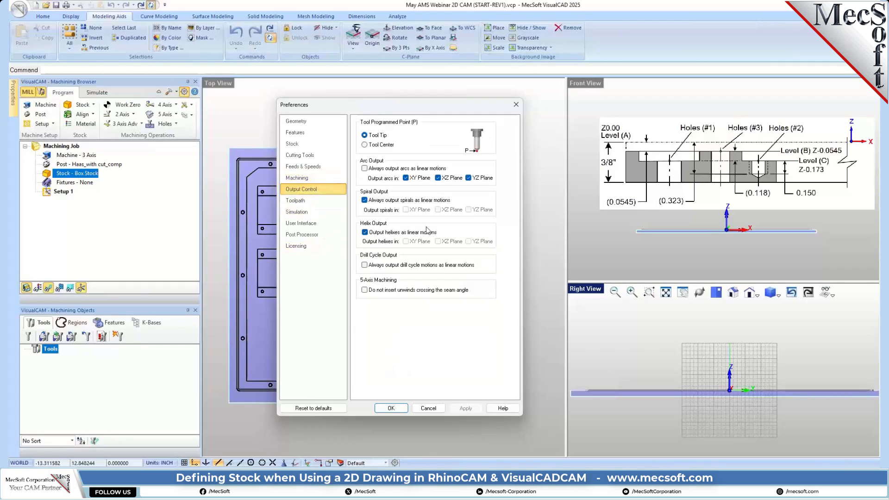
click(306, 200)
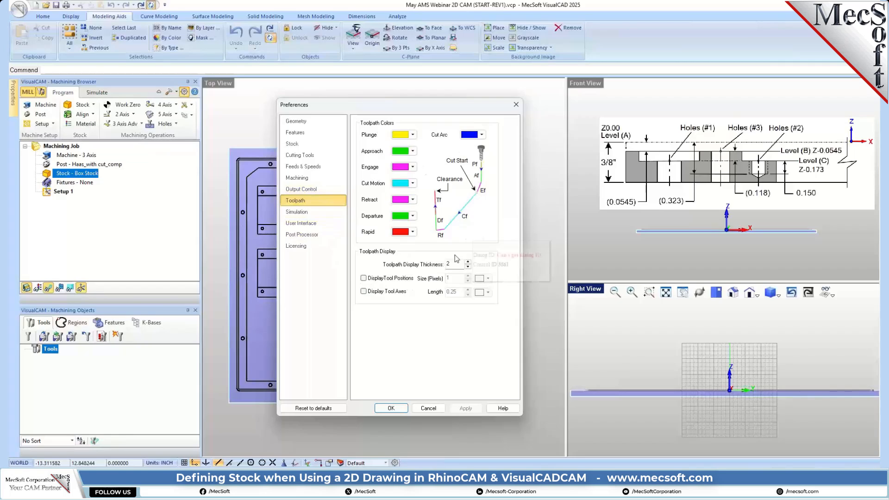
drag(454, 264, 438, 268)
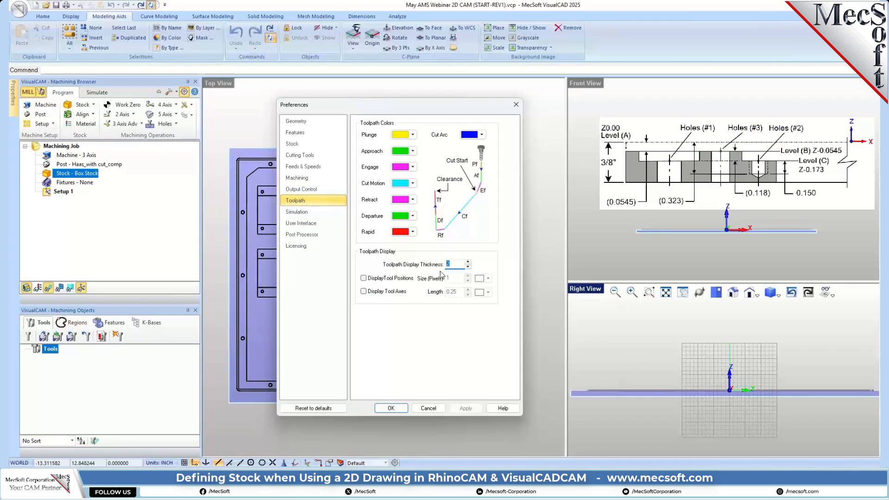
click(453, 264)
click(299, 212)
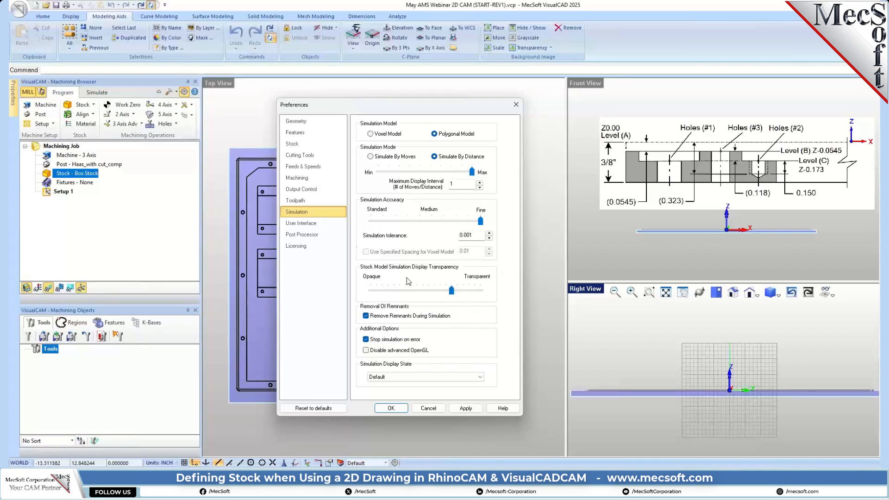
click(314, 224)
click(303, 234)
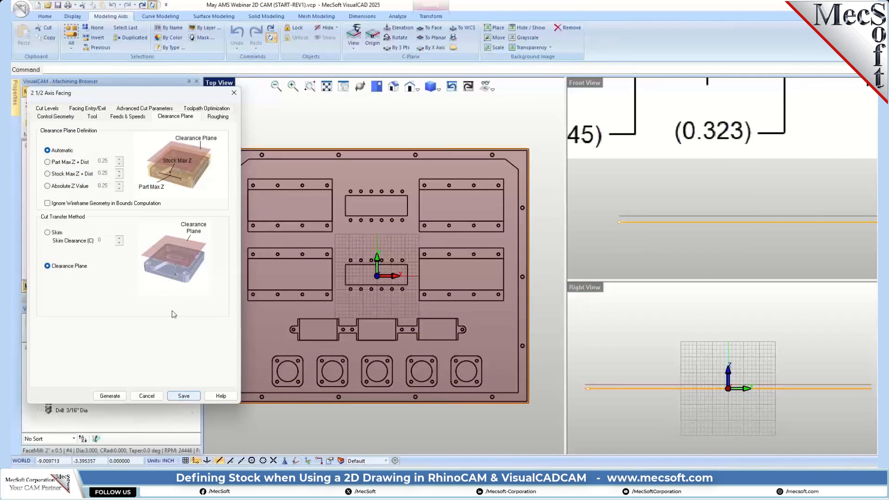
Step: Save the 2 1/2 Axis Facing operation with an automatic clearance plane and clearance-plane cut transfers
click(184, 396)
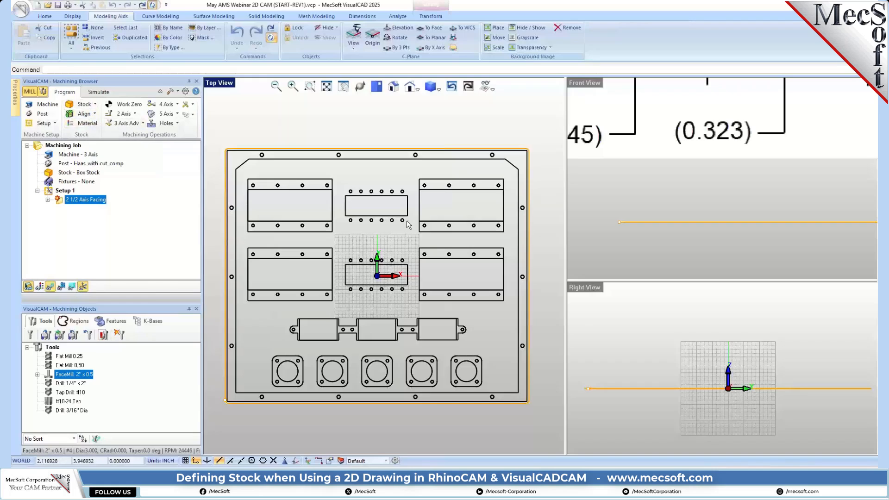
Step: Align the box stock to the part with Z alignment Top and XY alignment Center, checking its placement in the front view
click(94, 114)
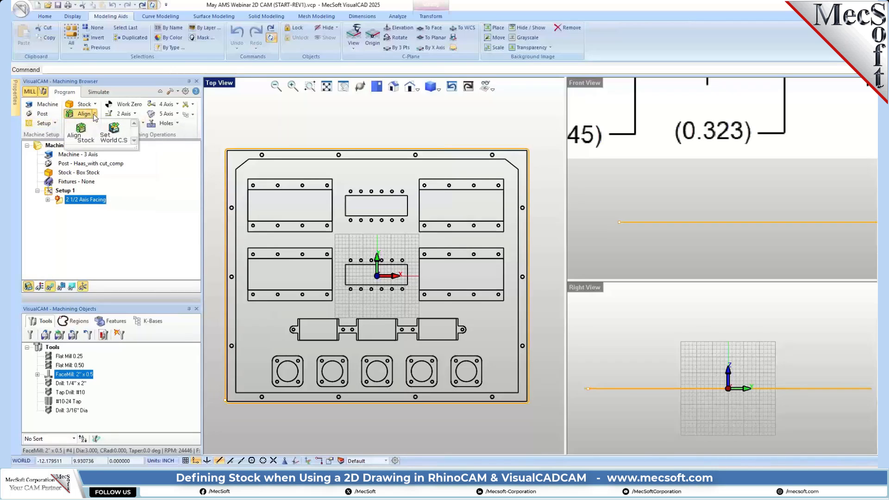
click(81, 133)
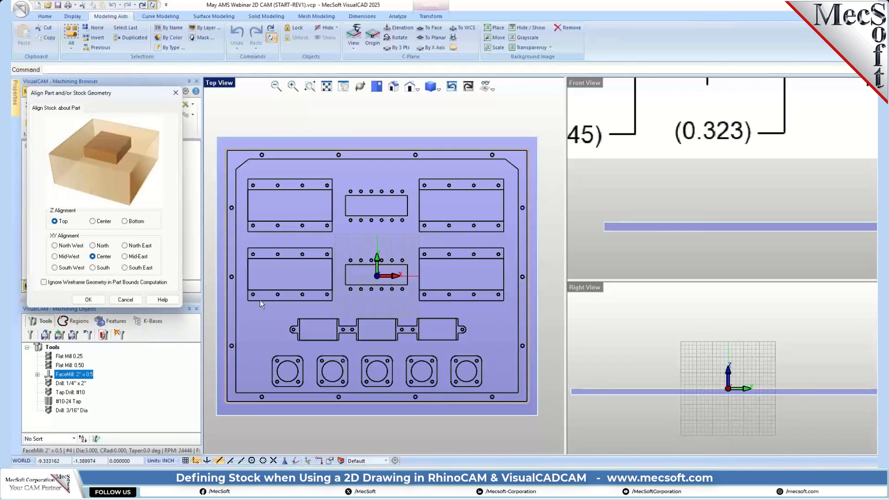
scroll(651, 238, down, 2)
scroll(644, 231, down, 1)
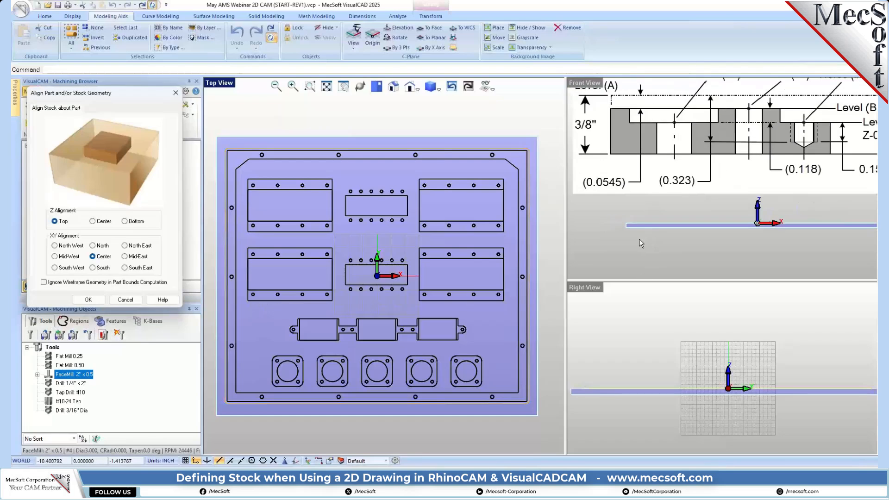
scroll(637, 226, up, 3)
scroll(637, 225, up, 2)
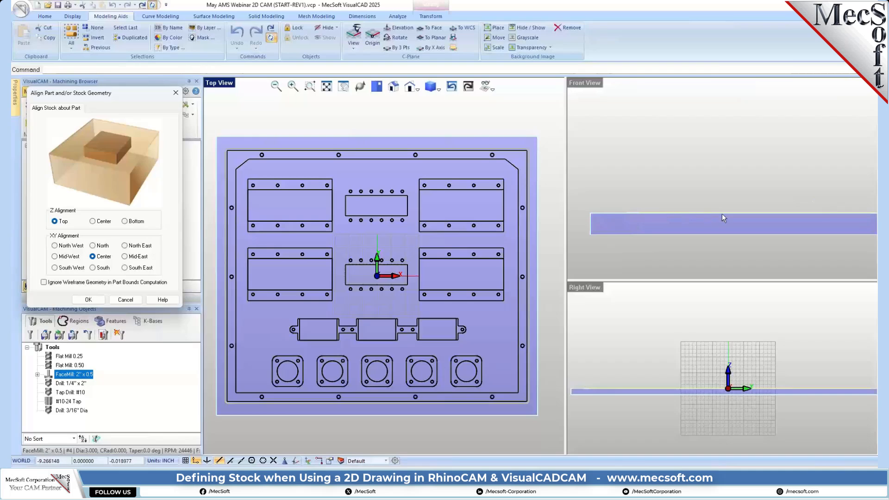
scroll(616, 218, up, 3)
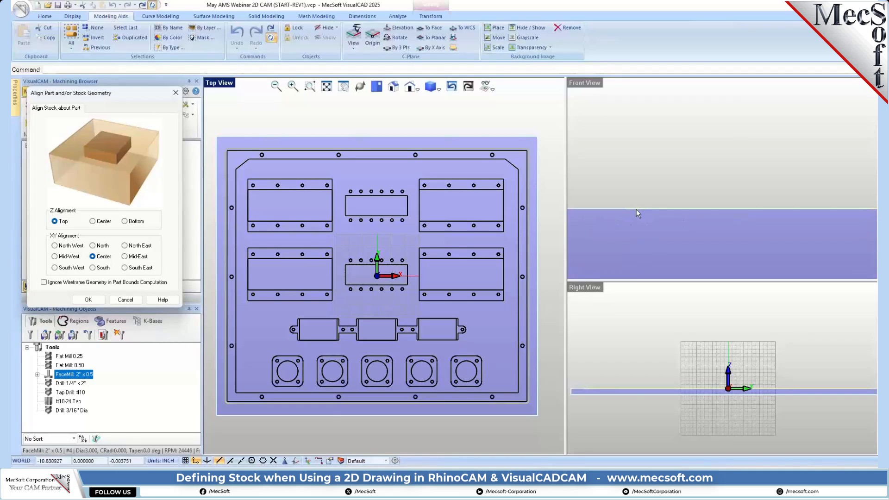
scroll(651, 224, down, 3)
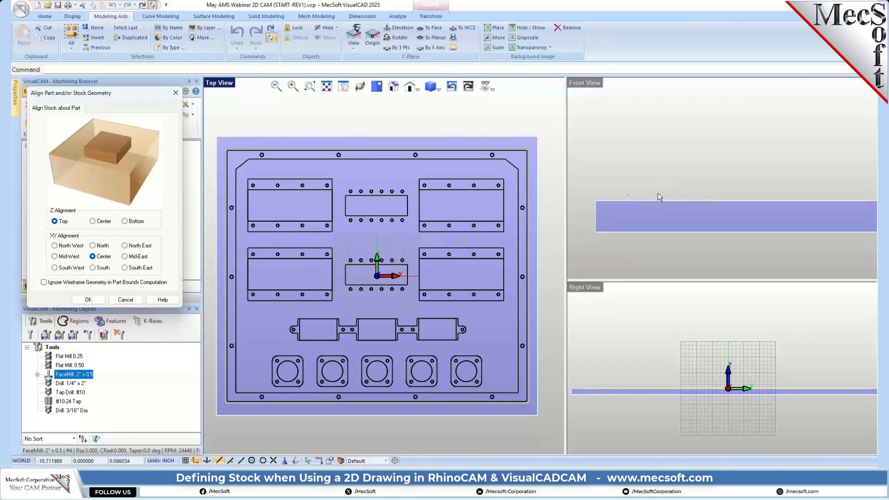
scroll(603, 196, down, 3)
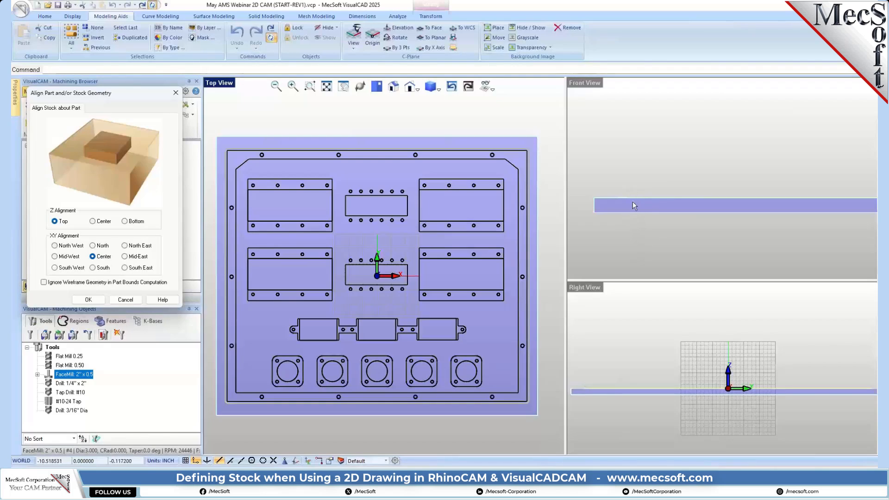
scroll(622, 199, up, 2)
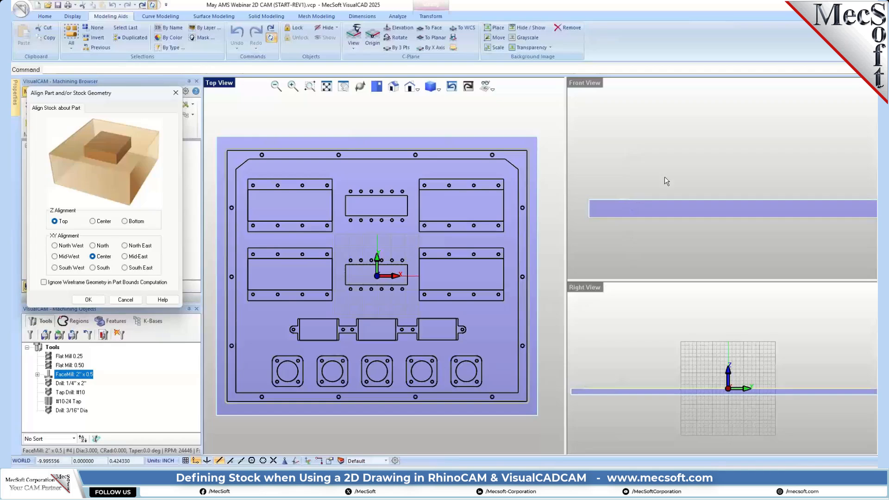
click(89, 300)
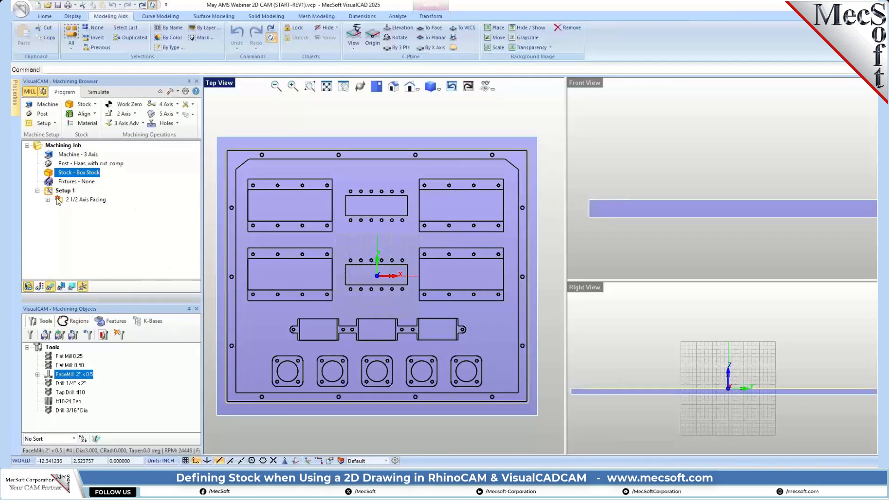
Step: Reopen the 2 1/2 Axis Facing operation and review its tool, feeds and speeds, clearance plane and roughing settings
double_click(61, 202)
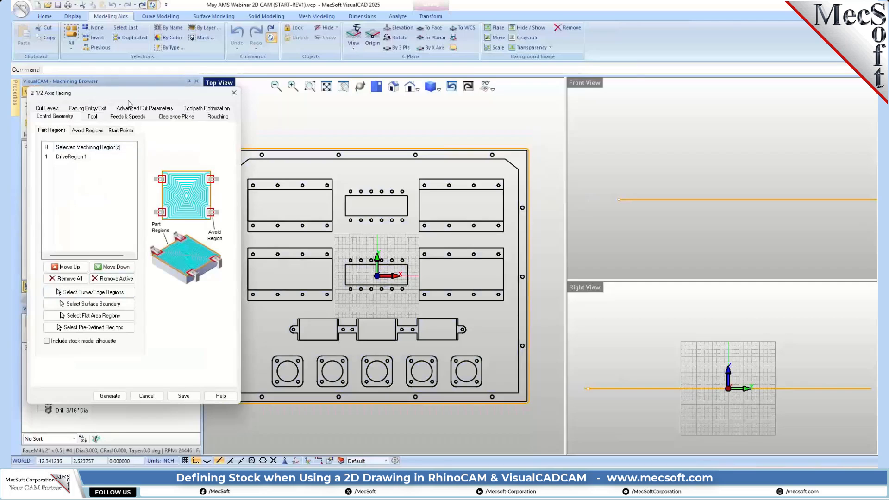
click(92, 118)
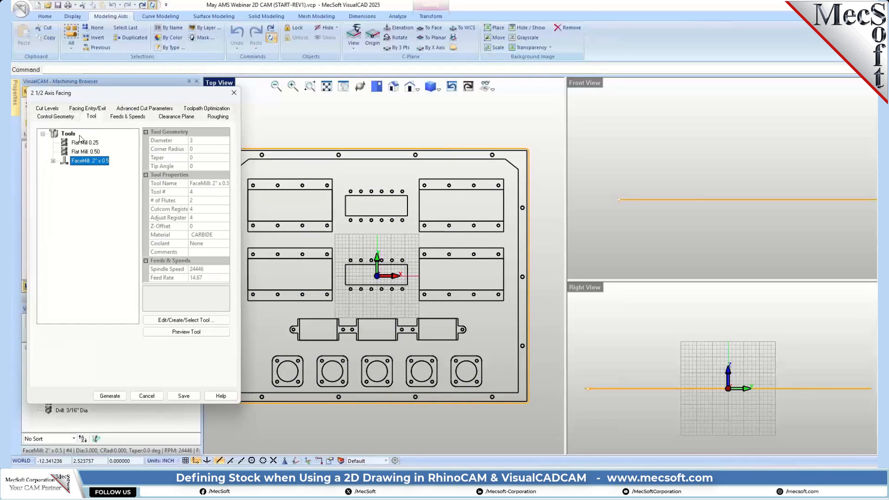
click(125, 118)
click(176, 117)
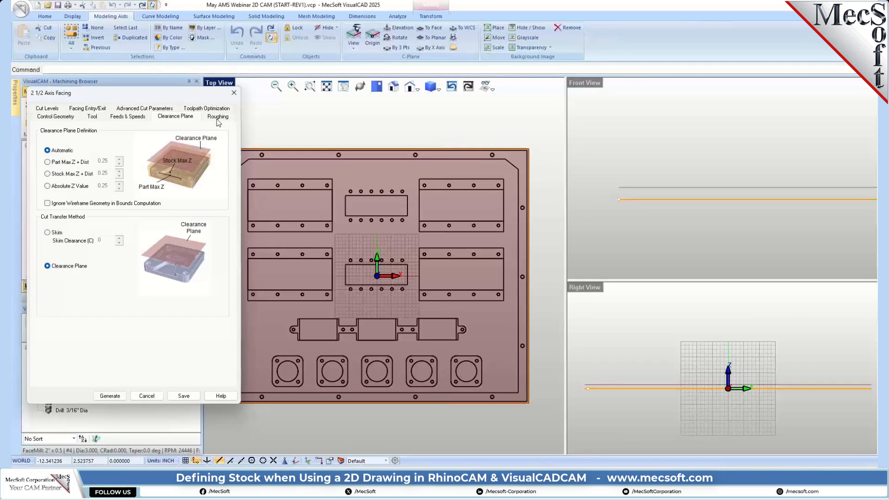
click(218, 118)
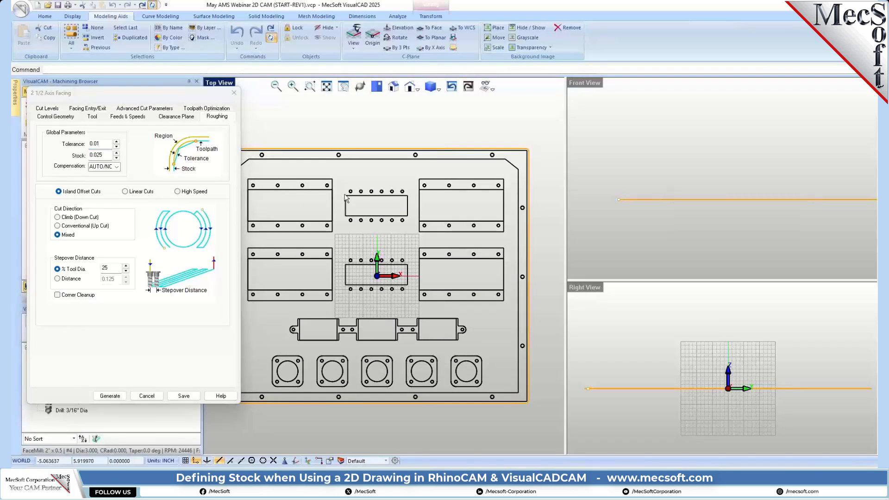
Step: Set the facing operation's roughing stock to 0 and stepover to 40% of the tool diameter, and open its cut level settings
double_click(103, 143)
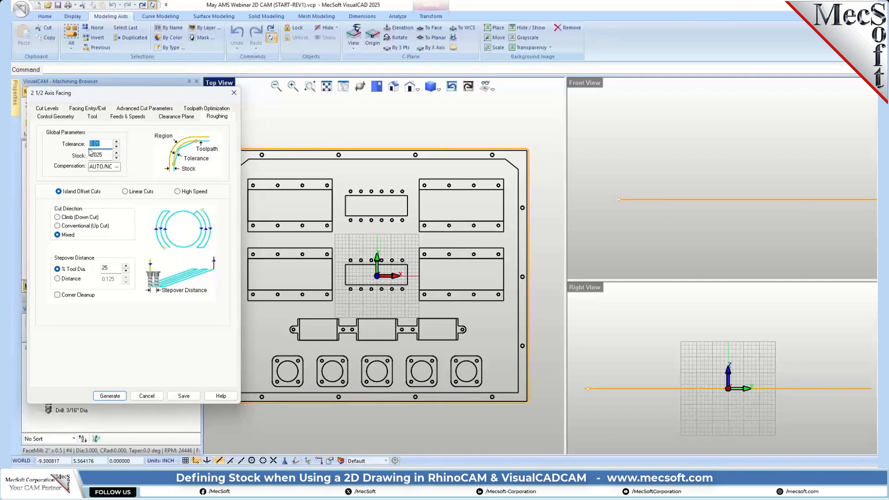
mouse_move(91, 152)
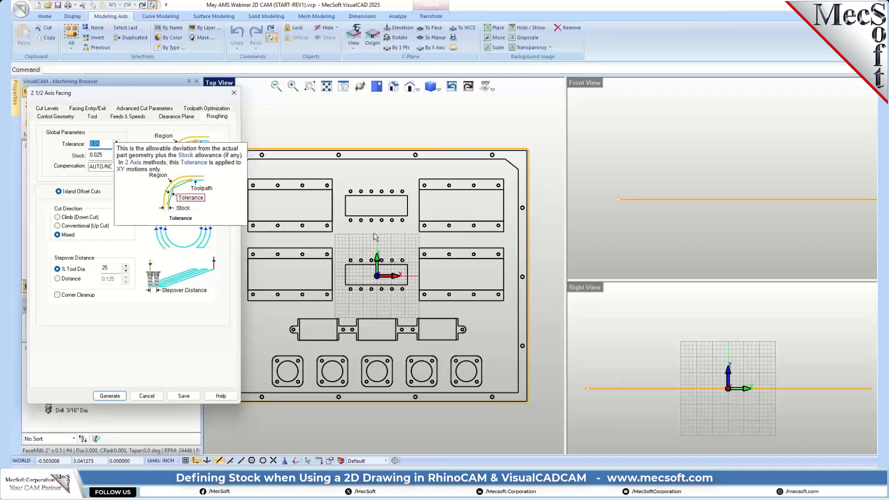
click(108, 144)
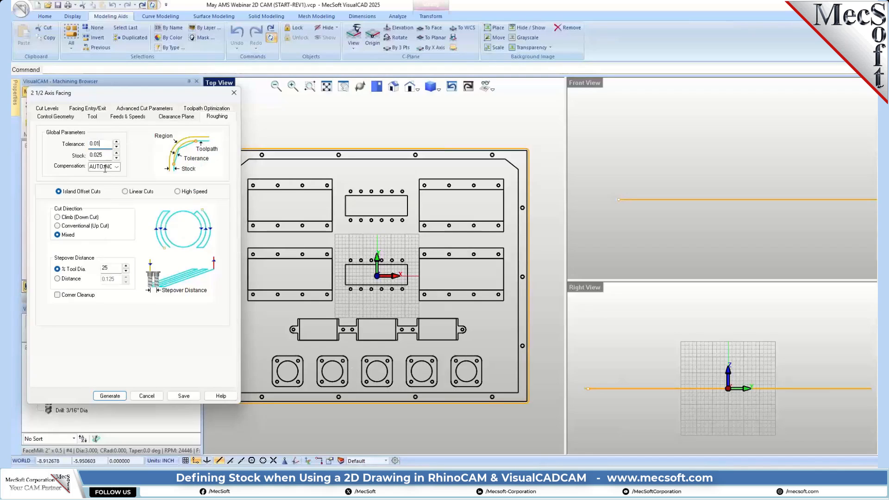
drag(104, 155, 81, 155)
text(0)
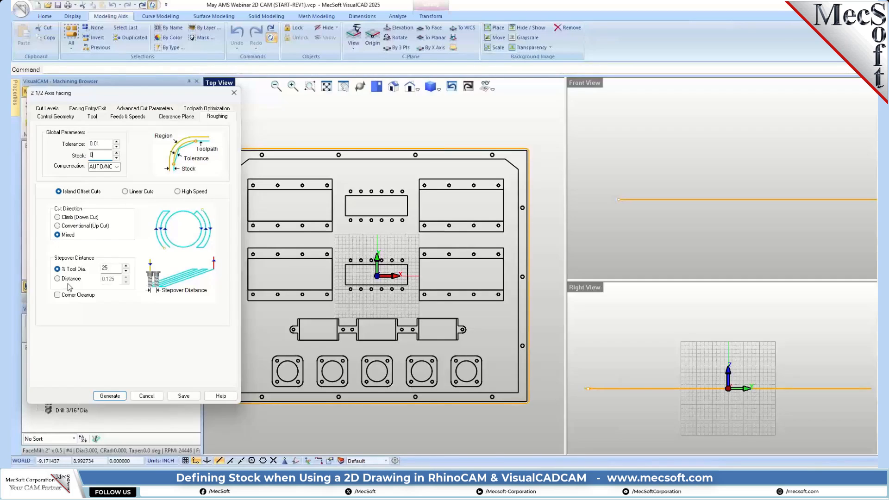
double_click(113, 268)
text(40)
click(47, 108)
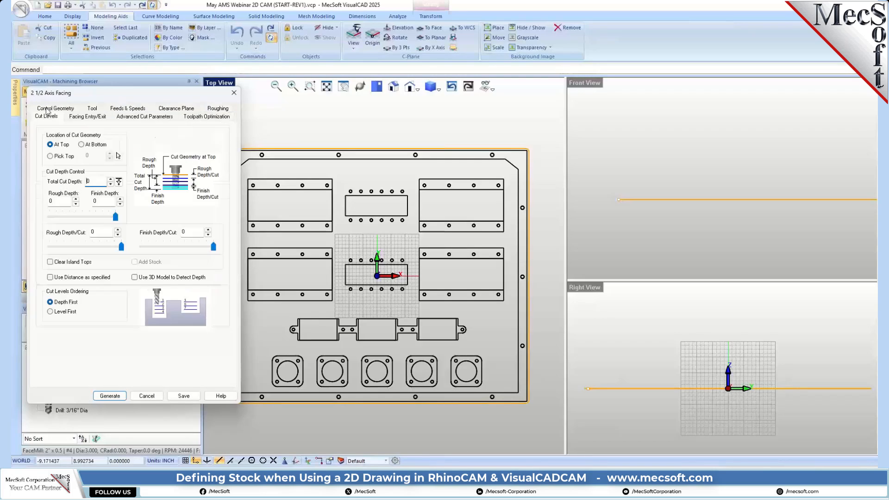